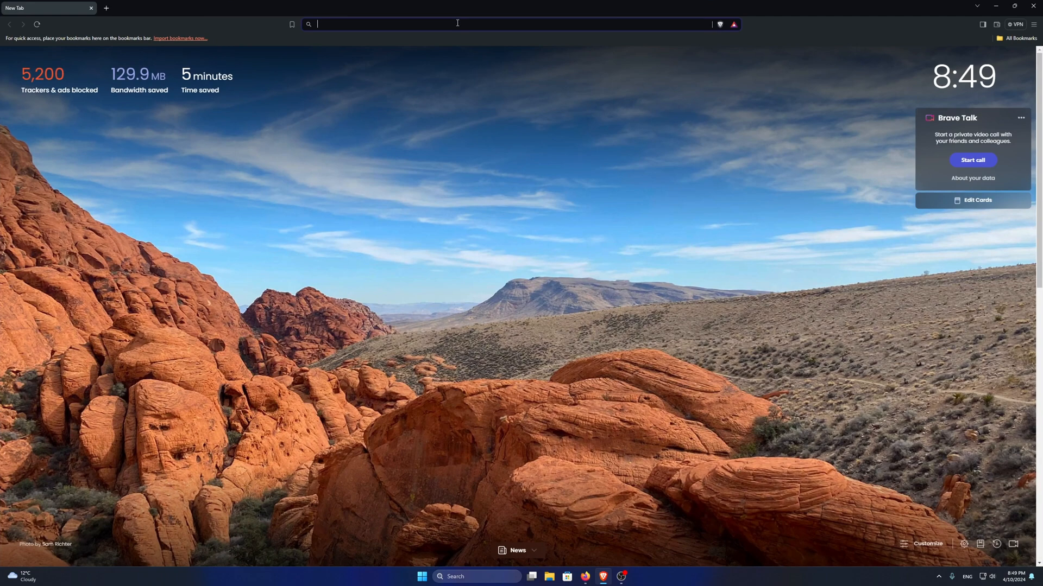
Search the web for "fooocus" and open the Fooocus repository on GitHub.
{"action": "type", "text": "fooo"}
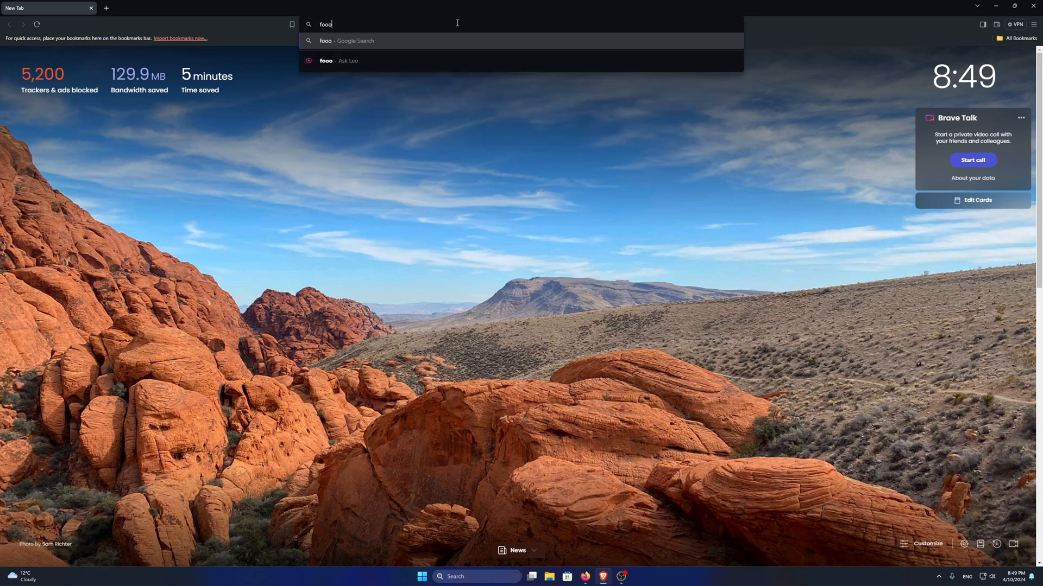
{"action": "type", "text": "cus"}
{"action": "key", "text": "Return"}
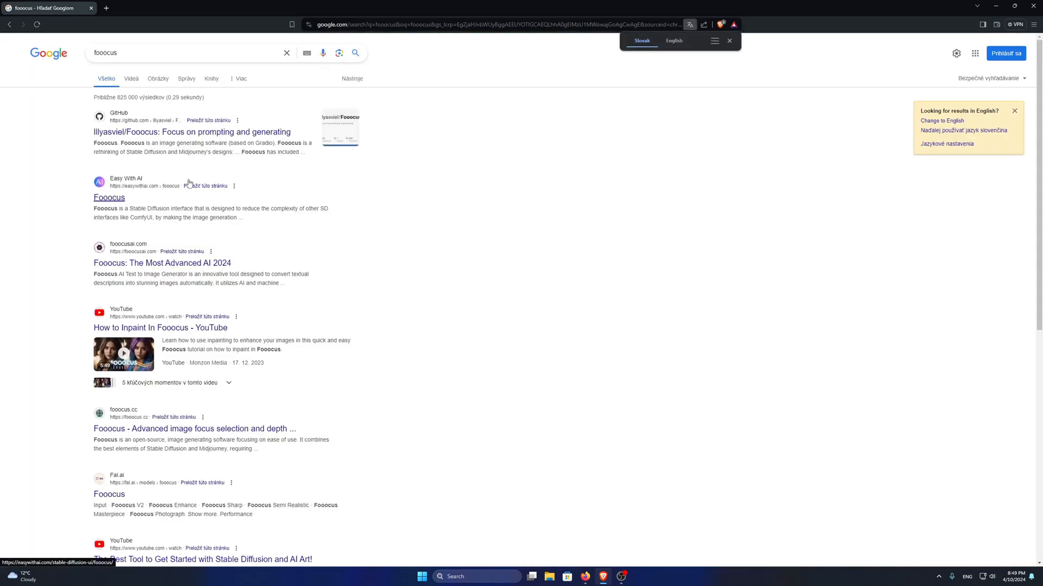
{"action": "left_click", "coordinate": [182, 133]}
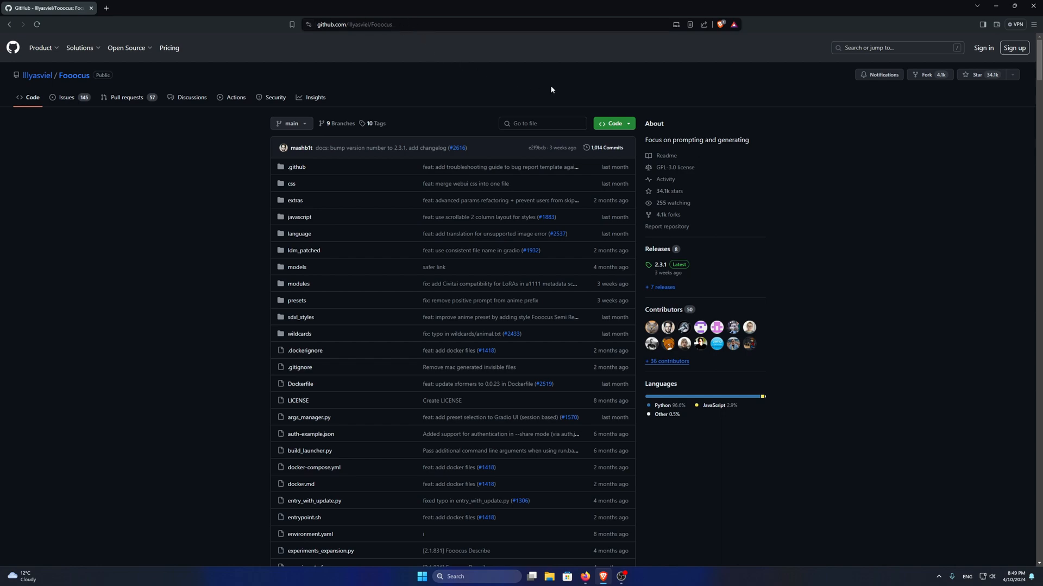
Read through the repository's README, including the feature tables, the Windows installation notes and the hardware requirements.
{"action": "scroll", "coordinate": [375, 119], "scroll_direction": "down", "scroll_amount": 15}
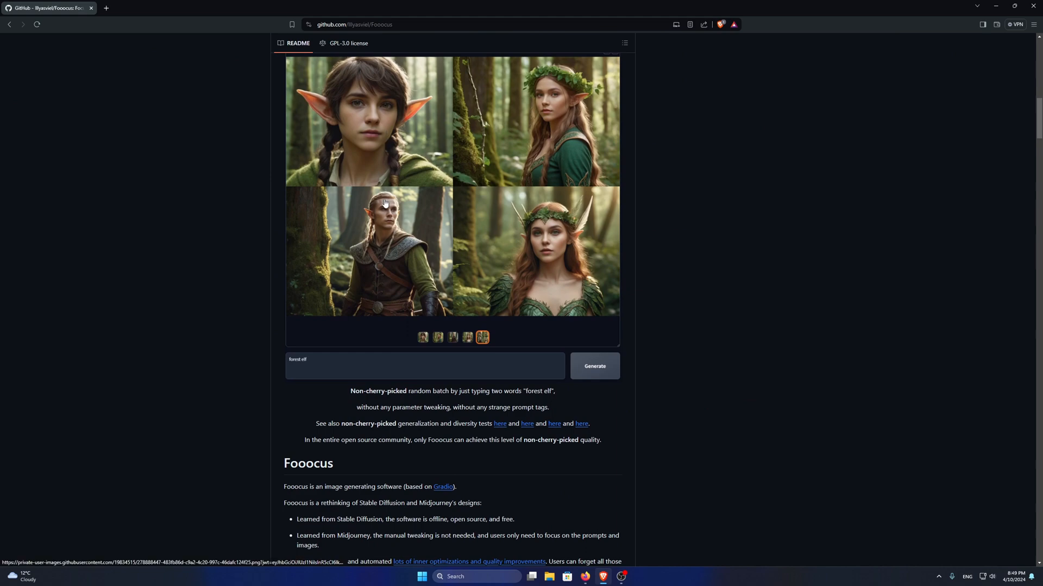
{"action": "scroll", "coordinate": [429, 296], "scroll_direction": "down", "scroll_amount": 7}
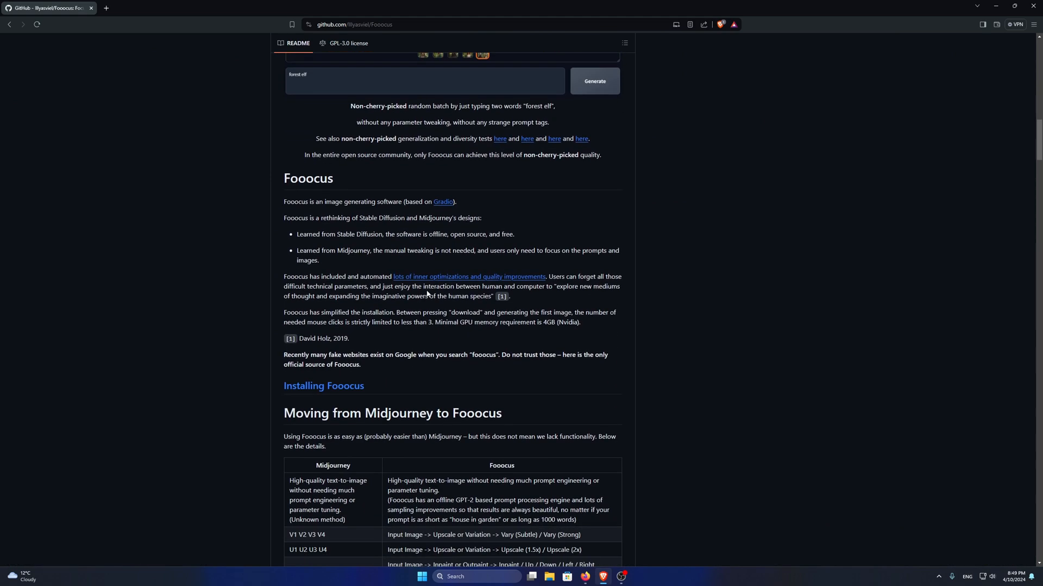
{"action": "scroll", "coordinate": [428, 296], "scroll_direction": "down", "scroll_amount": 4}
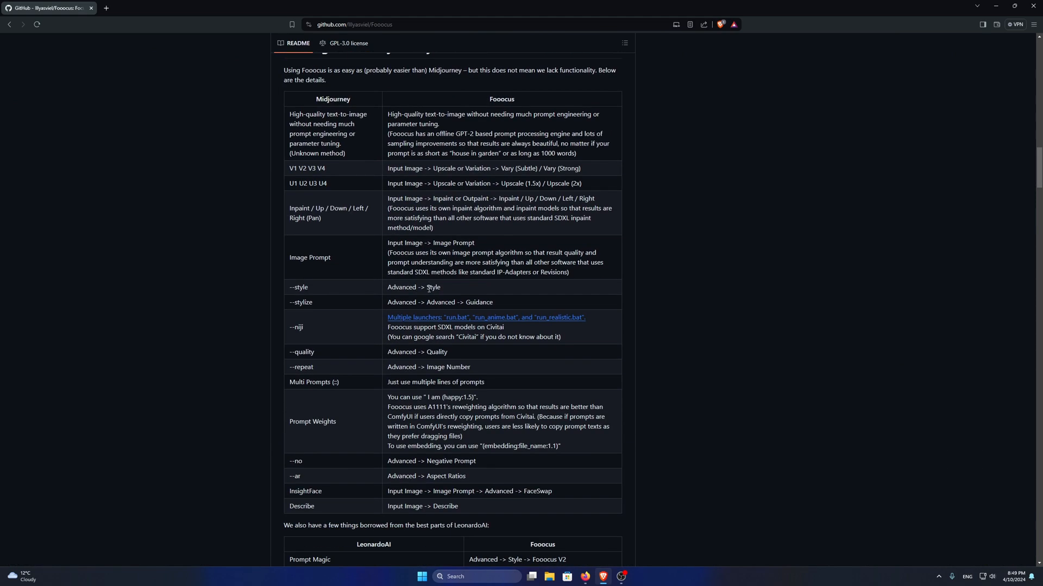
{"action": "scroll", "coordinate": [429, 289], "scroll_direction": "down", "scroll_amount": 6}
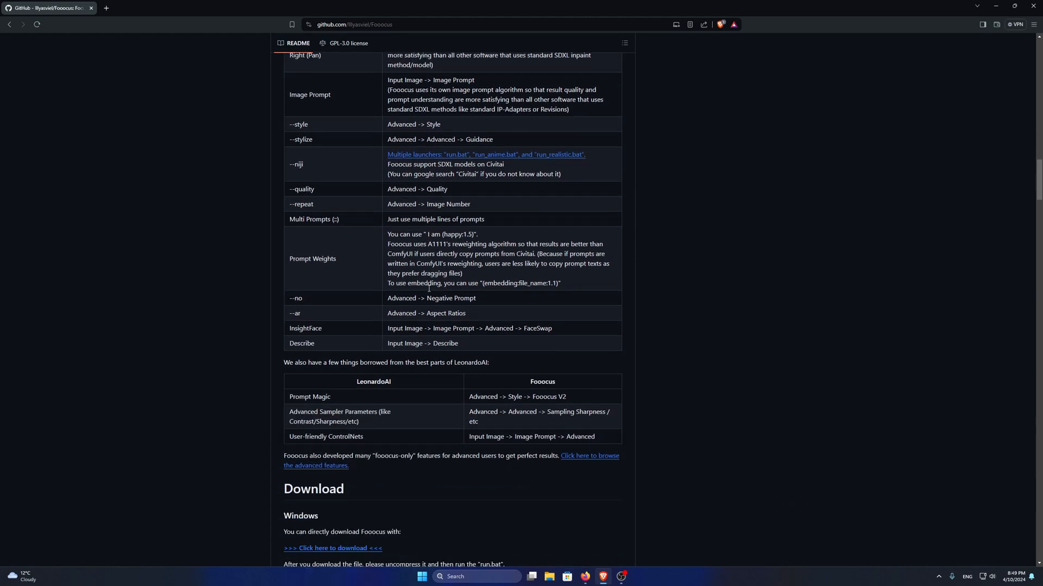
{"action": "scroll", "coordinate": [429, 288], "scroll_direction": "down", "scroll_amount": 5}
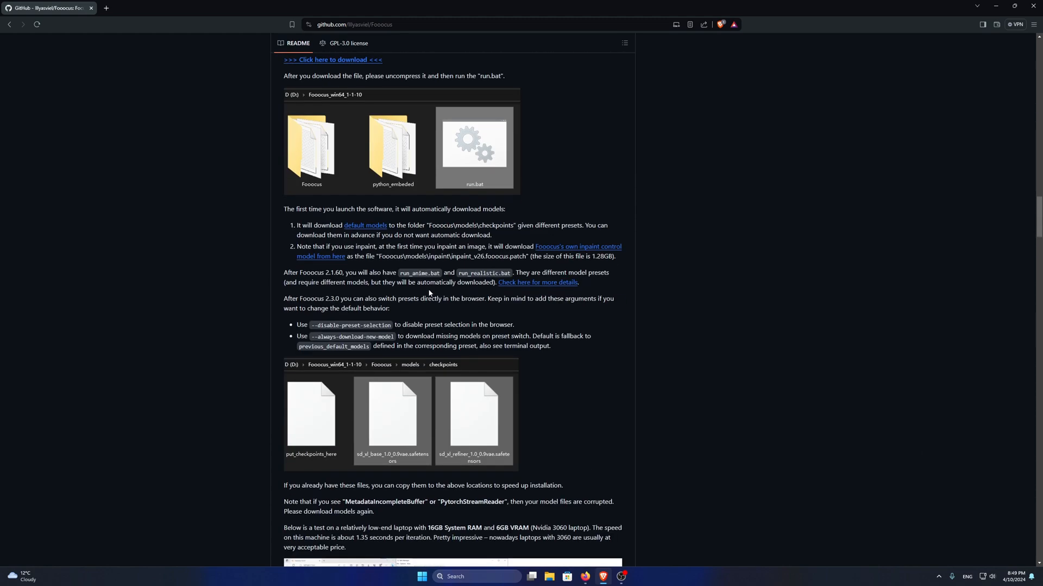
{"action": "scroll", "coordinate": [428, 292], "scroll_direction": "down", "scroll_amount": 5}
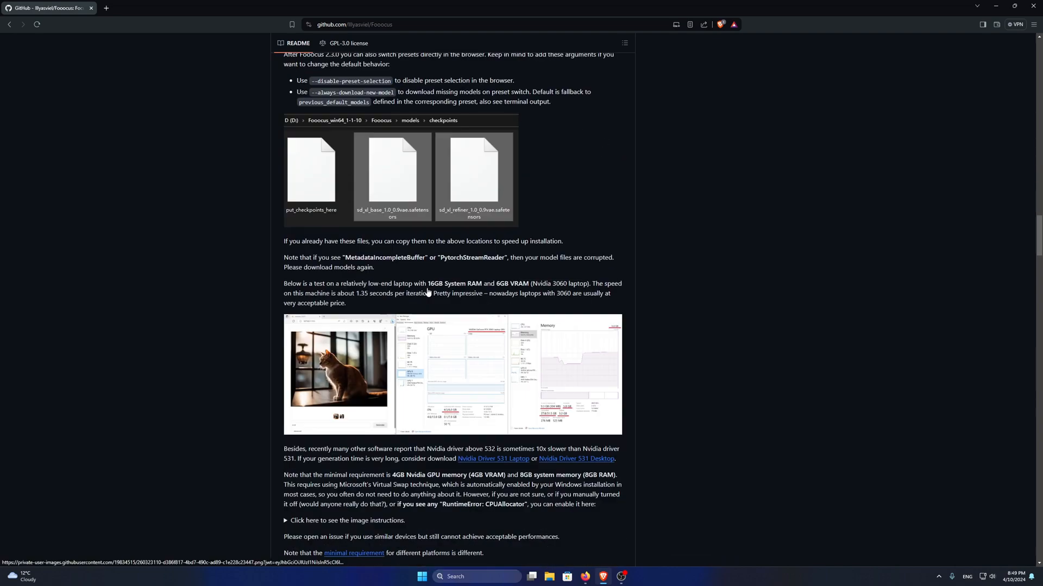
{"action": "scroll", "coordinate": [427, 292], "scroll_direction": "down", "scroll_amount": 4}
{"action": "scroll", "coordinate": [429, 283], "scroll_direction": "up", "scroll_amount": 2}
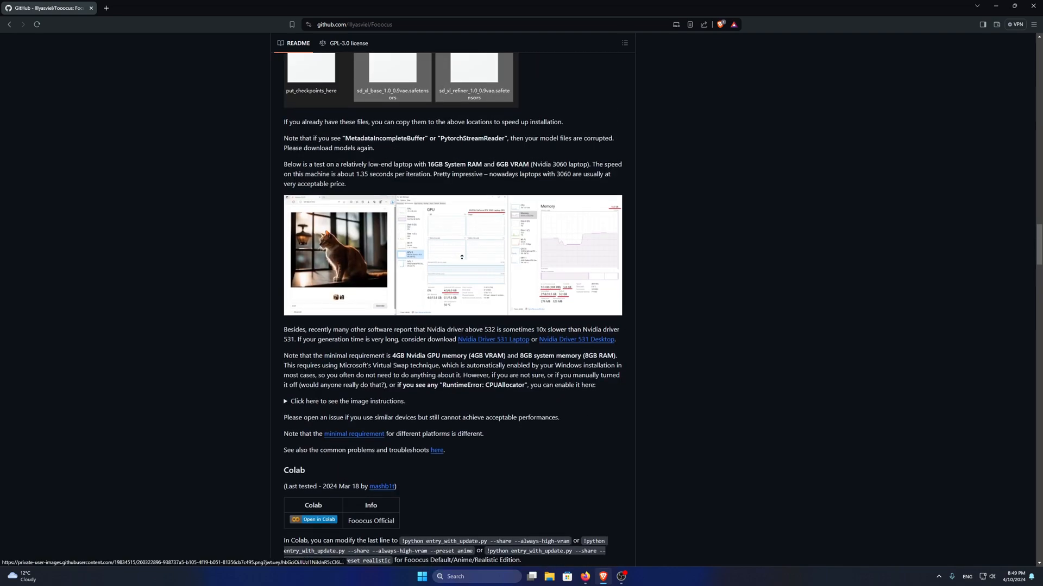
Download the Windows archive from the README's Download section to New Volume (E:) and show its download progress.
{"action": "scroll", "coordinate": [489, 225], "scroll_direction": "up", "scroll_amount": 10}
{"action": "scroll", "coordinate": [488, 226], "scroll_direction": "up", "scroll_amount": 4}
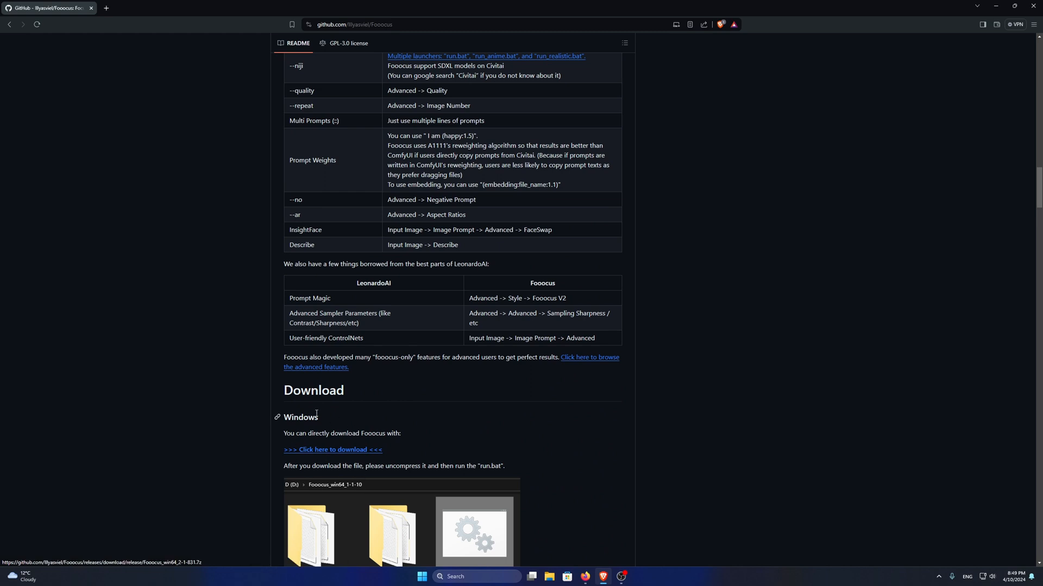
{"action": "left_click", "coordinate": [332, 451]}
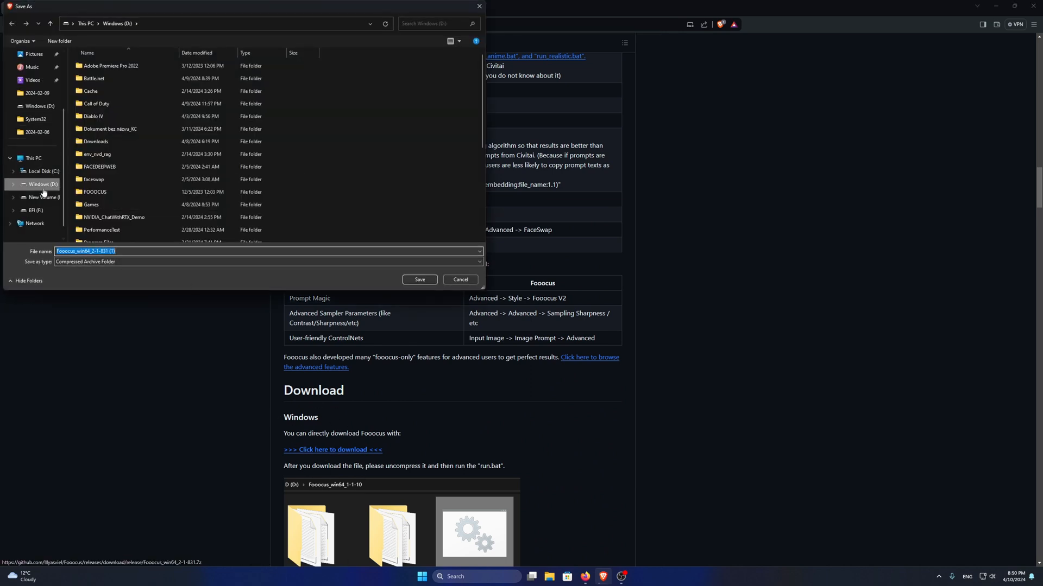
{"action": "left_click", "coordinate": [44, 199]}
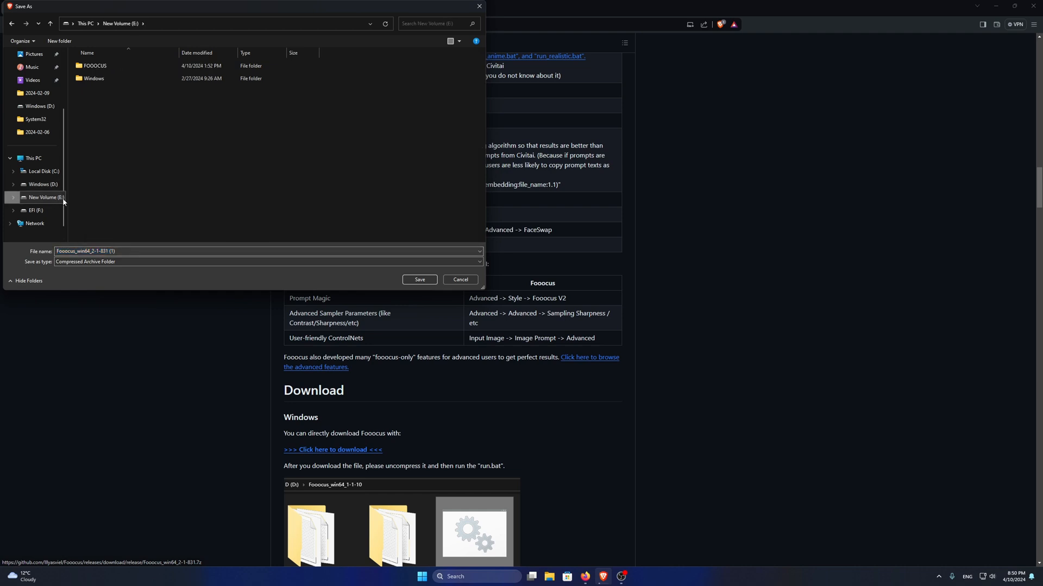
{"action": "left_click", "coordinate": [420, 279]}
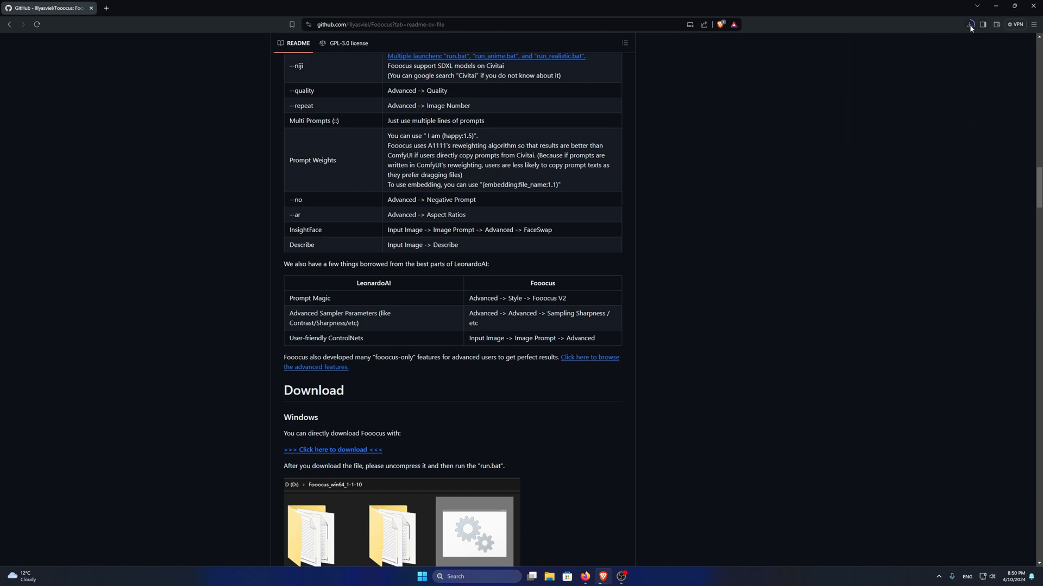
{"action": "left_click", "coordinate": [970, 27]}
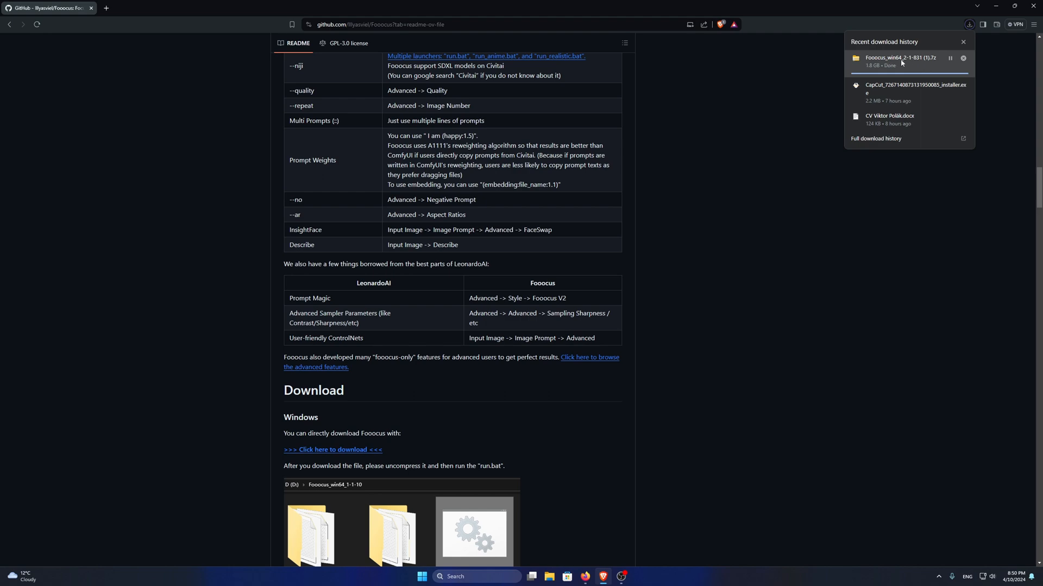
Switch to File Explorer and look inside the downloaded Fooocus_win64_2-1-831 (1) archive on New Volume (E:).
{"action": "left_click", "coordinate": [995, 5]}
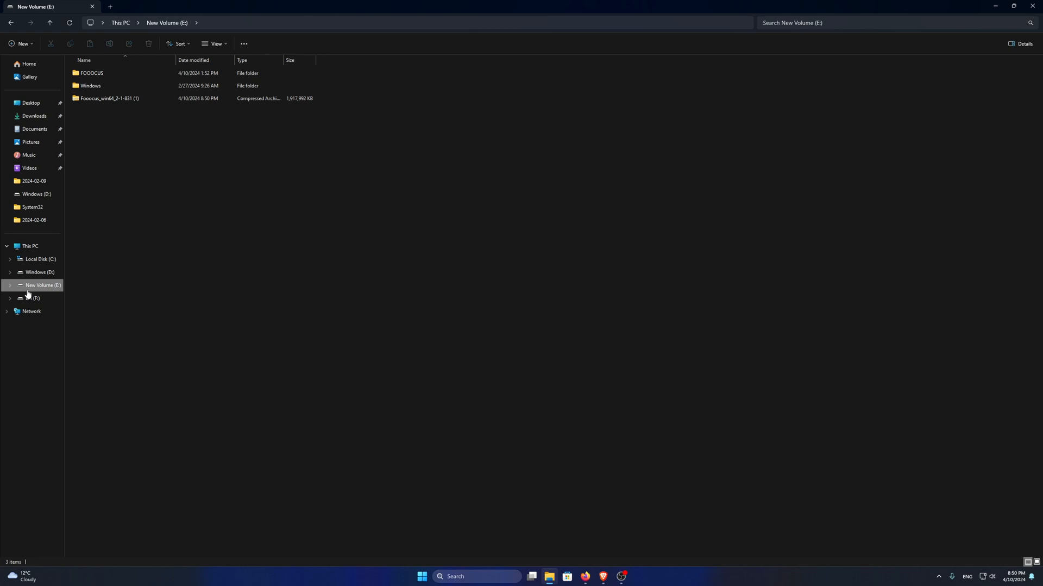
{"action": "double_click", "coordinate": [118, 99]}
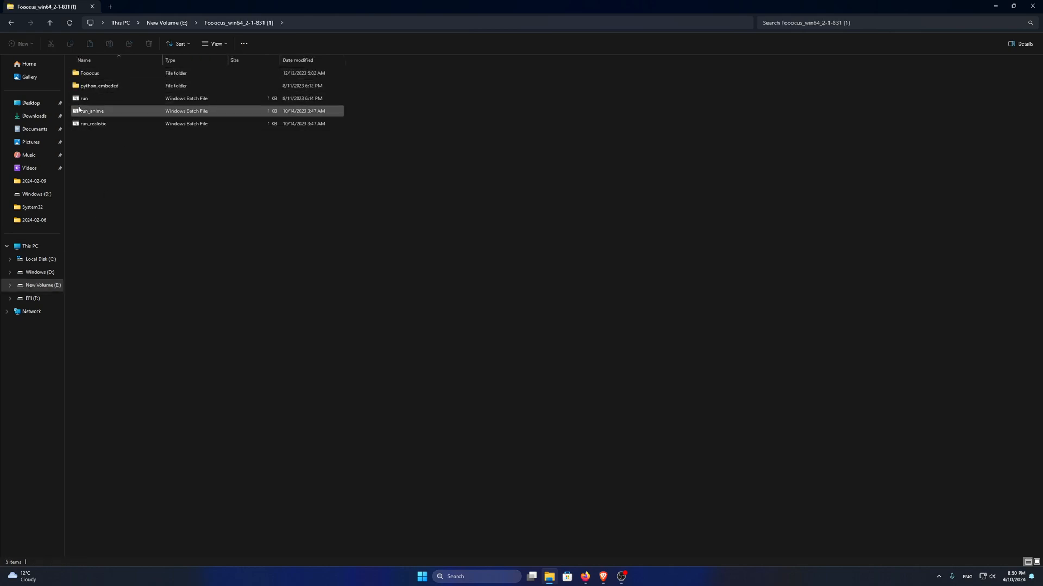
{"action": "left_click", "coordinate": [11, 22]}
Extract the Fooocus_win64_2-1-831 (1) archive to E:\Fooocus_win64_2-1-831 (1), showing the extracted files when complete.
{"action": "right_click", "coordinate": [91, 99]}
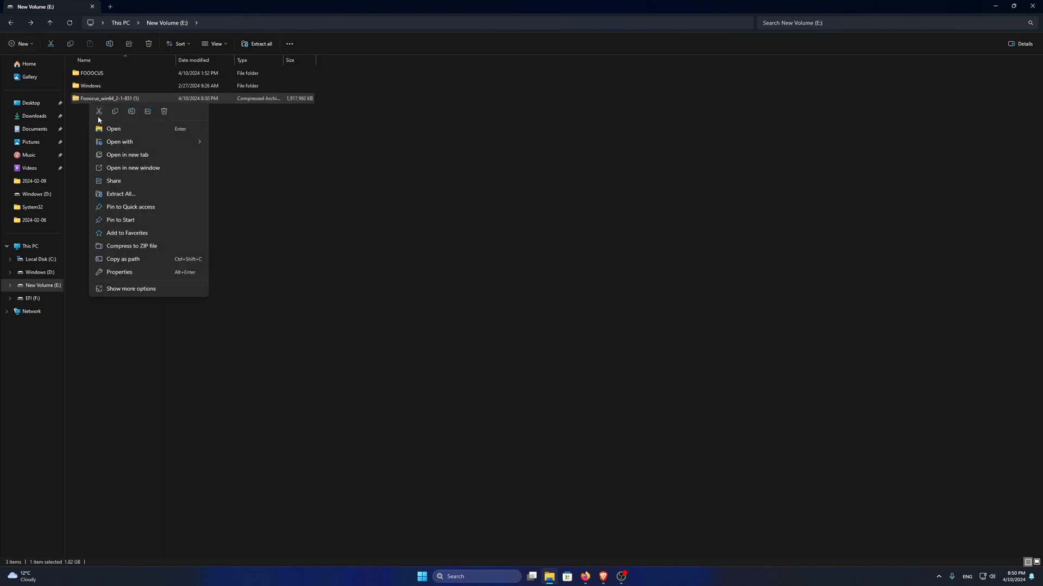
{"action": "left_click", "coordinate": [129, 199]}
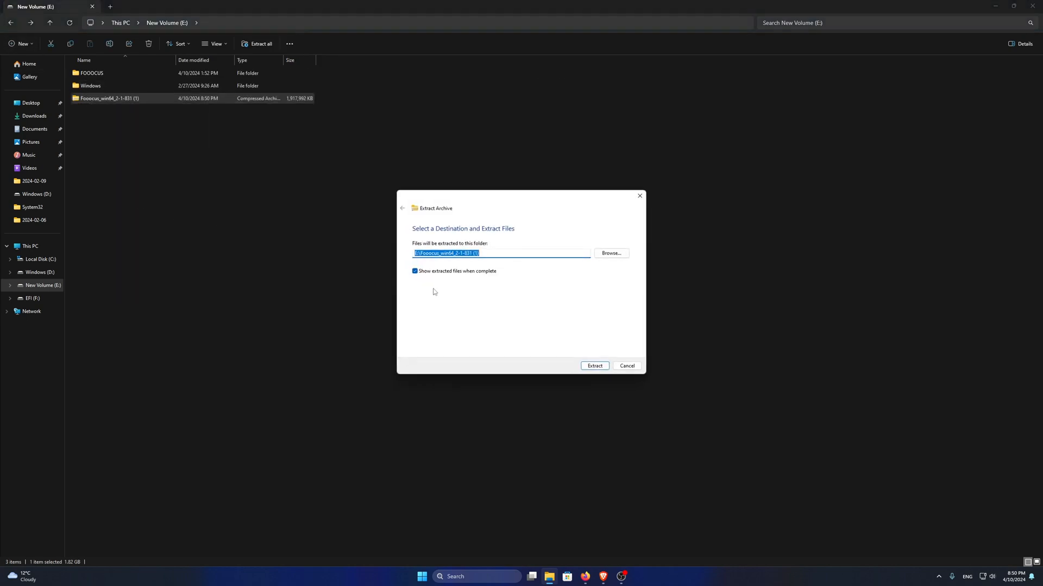
{"action": "left_click", "coordinate": [595, 368]}
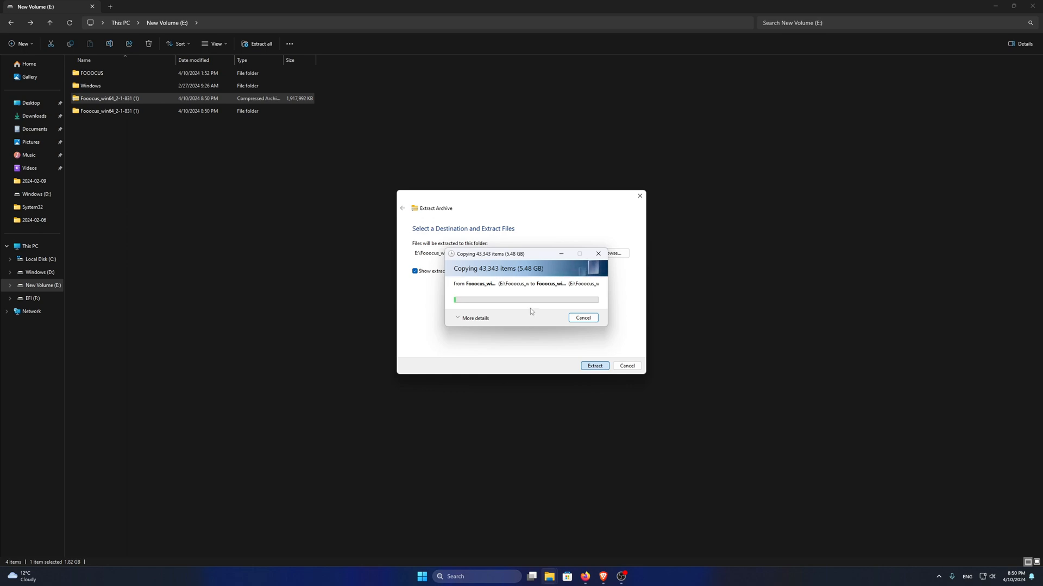
{"action": "left_click", "coordinate": [486, 318]}
{"action": "left_click", "coordinate": [476, 341]}
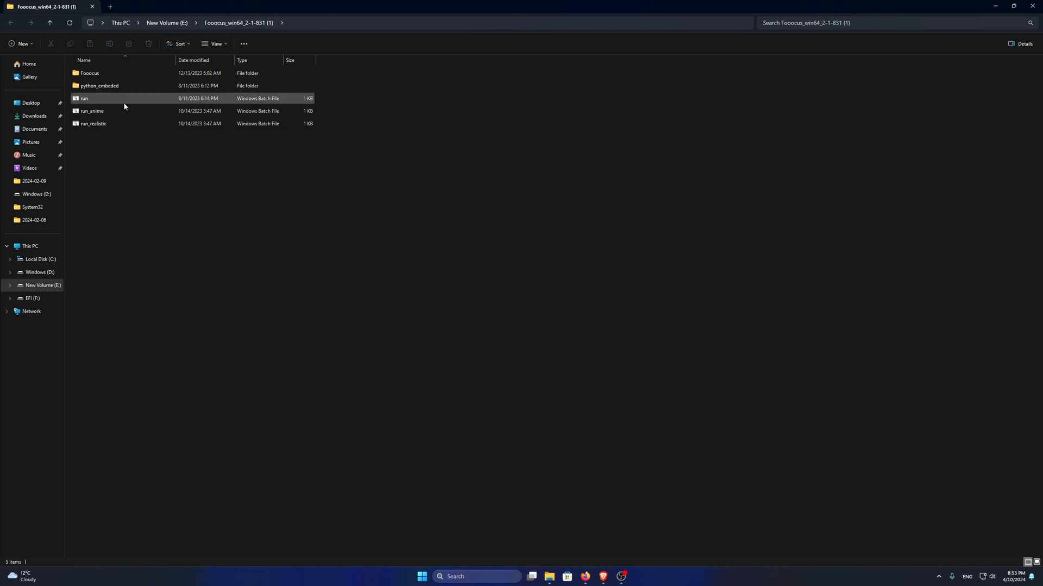
Launch the run batch file from the extracted folder and allow it to run despite the SmartScreen warning.
{"action": "left_click", "coordinate": [99, 110]}
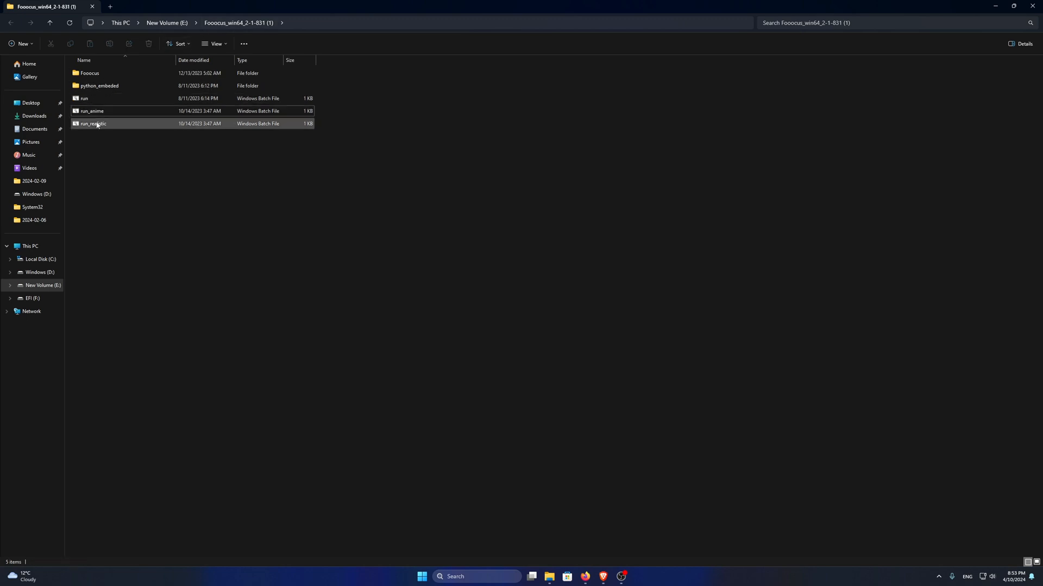
{"action": "left_click", "coordinate": [97, 100]}
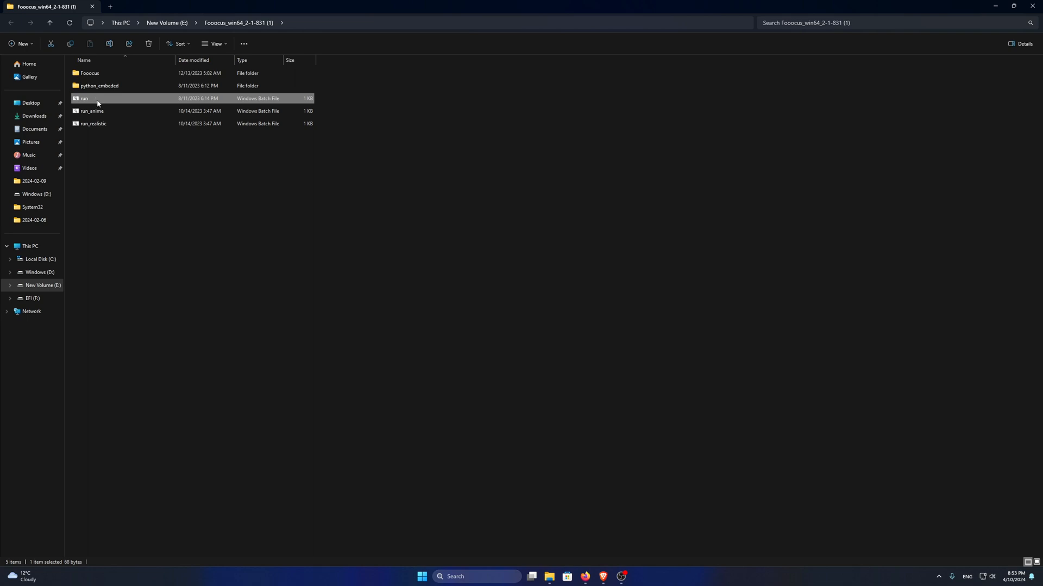
{"action": "double_click", "coordinate": [98, 100]}
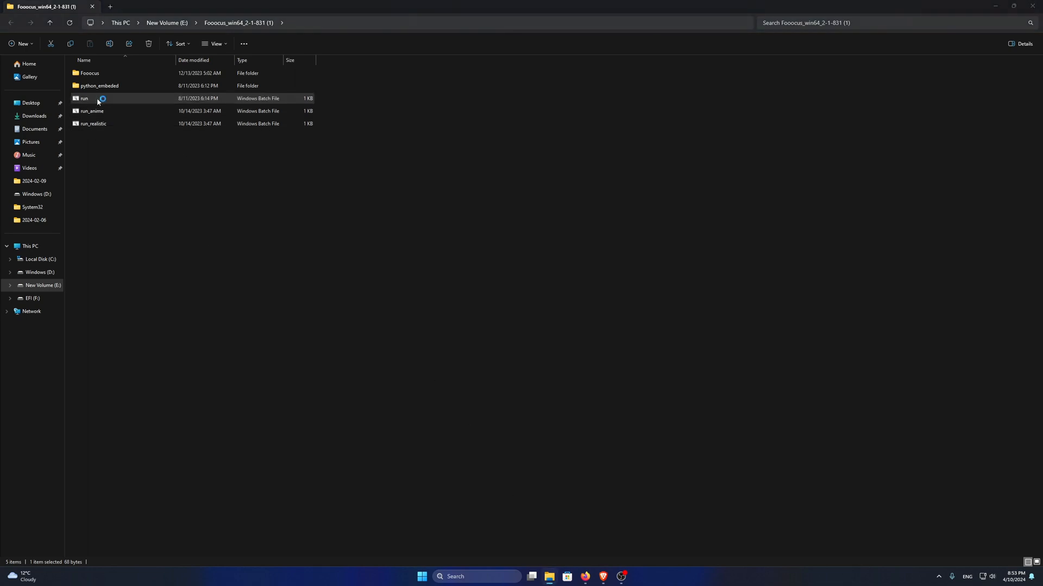
{"action": "left_click", "coordinate": [428, 228]}
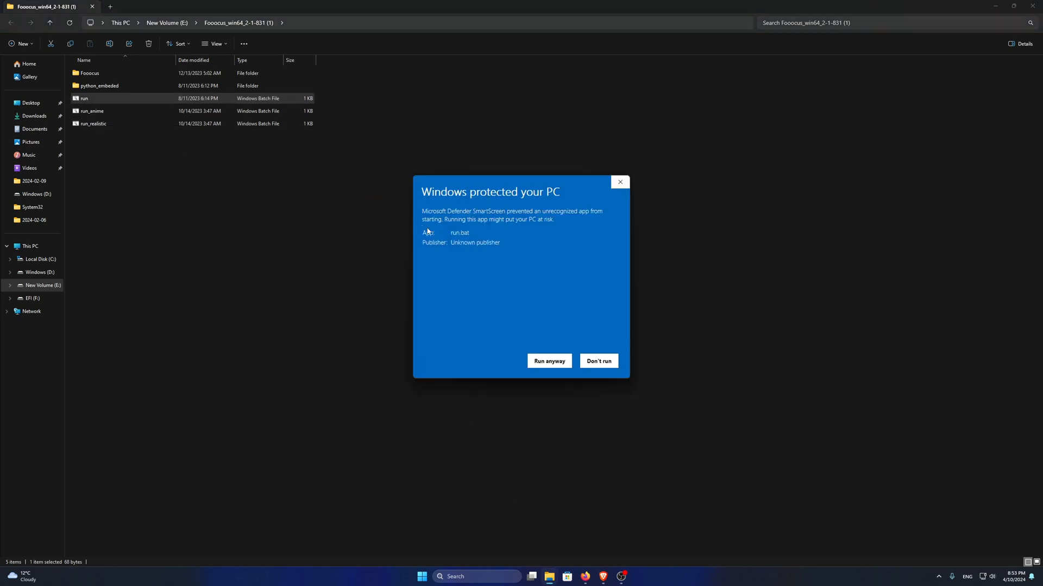
{"action": "left_click", "coordinate": [549, 362]}
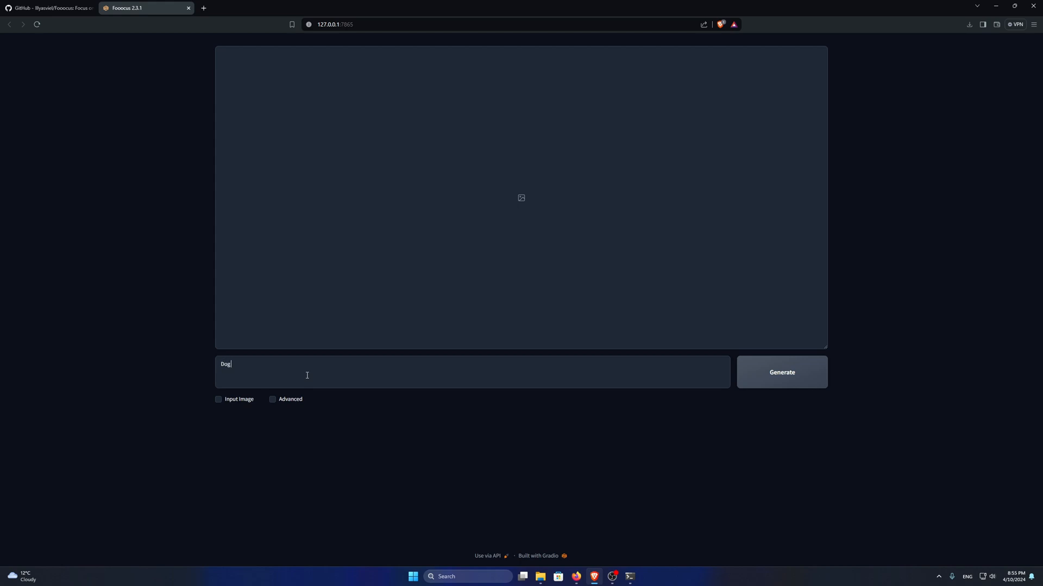
Enter the prompt "Dog with huge Ears and big eyes" and generate the images.
{"action": "left_click", "coordinate": [307, 375]}
{"action": "type", "text": "Dog with hugfe"}
{"action": "key", "text": "BackSpace"}
{"action": "key", "text": "BackSpace"}
{"action": "type", "text": "e"}
{"action": "type", "text": "Ears and"}
{"action": "left_click", "coordinate": [782, 375]}
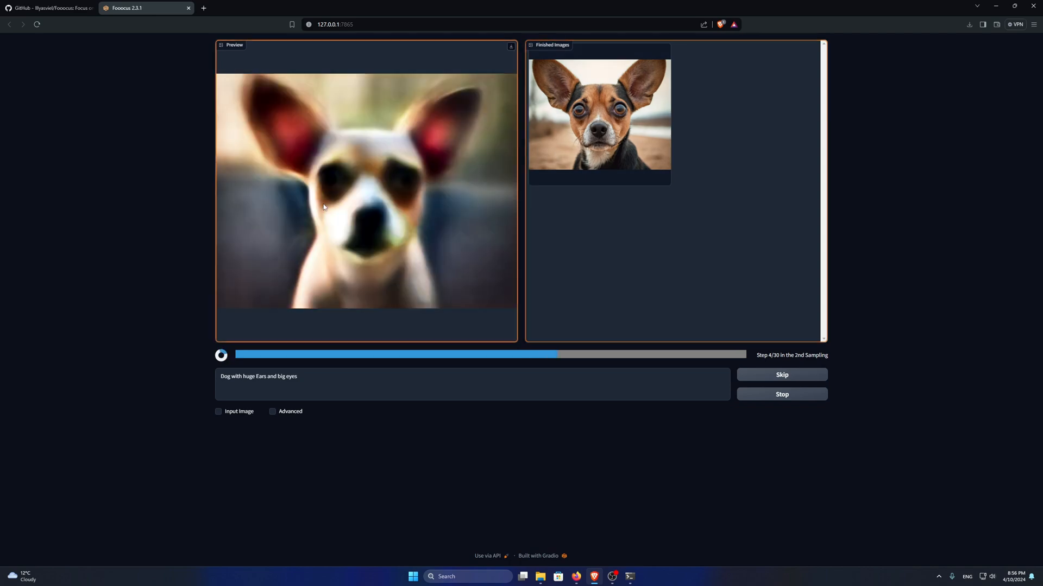
View both generated dog images, enlarge the second one to full size, and return to the gallery.
{"action": "left_click", "coordinate": [662, 192]}
{"action": "left_click", "coordinate": [425, 176]}
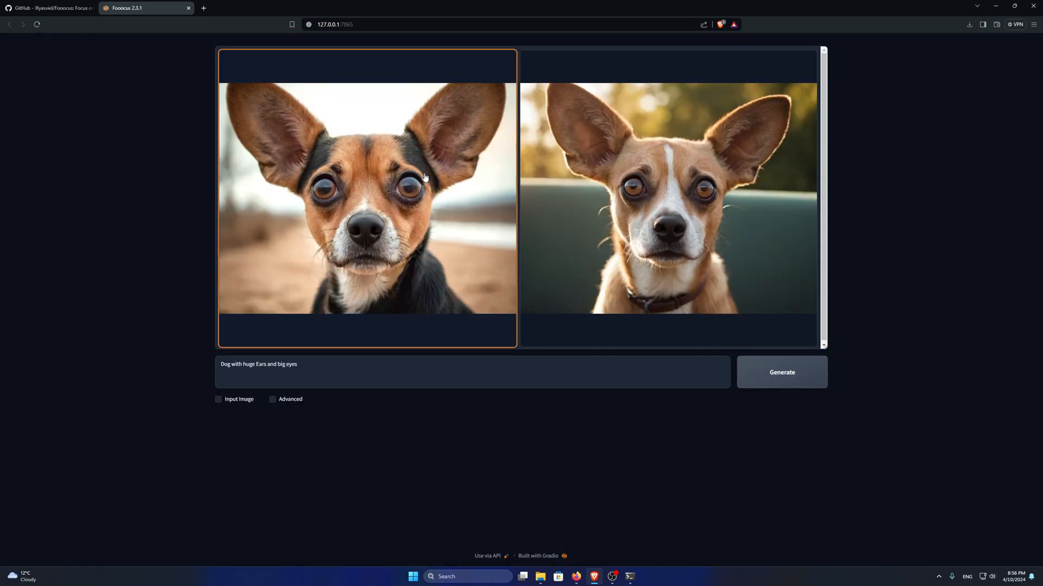
{"action": "left_click", "coordinate": [387, 182]}
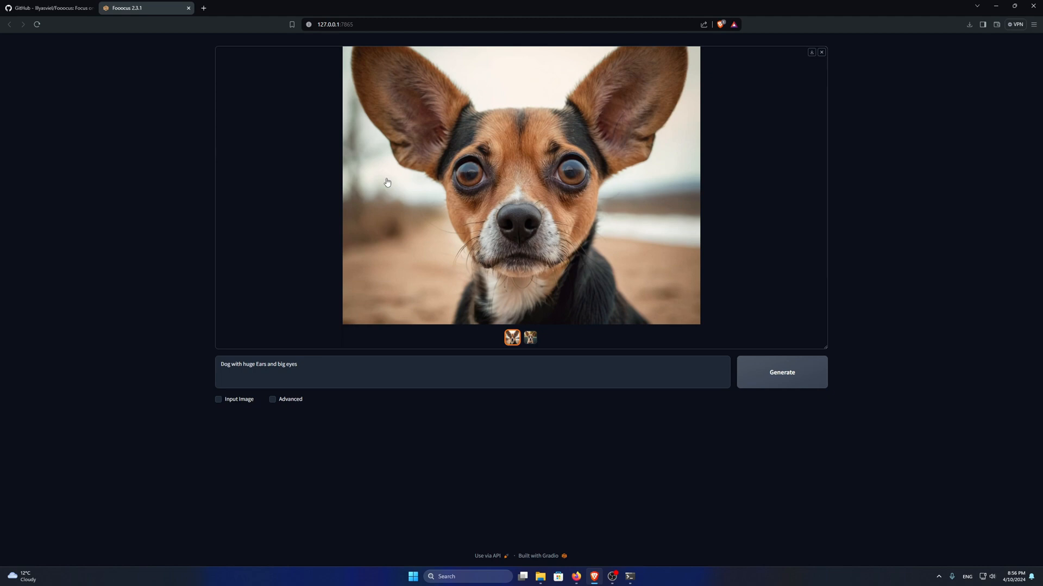
{"action": "left_click", "coordinate": [531, 337]}
{"action": "left_click", "coordinate": [524, 209]}
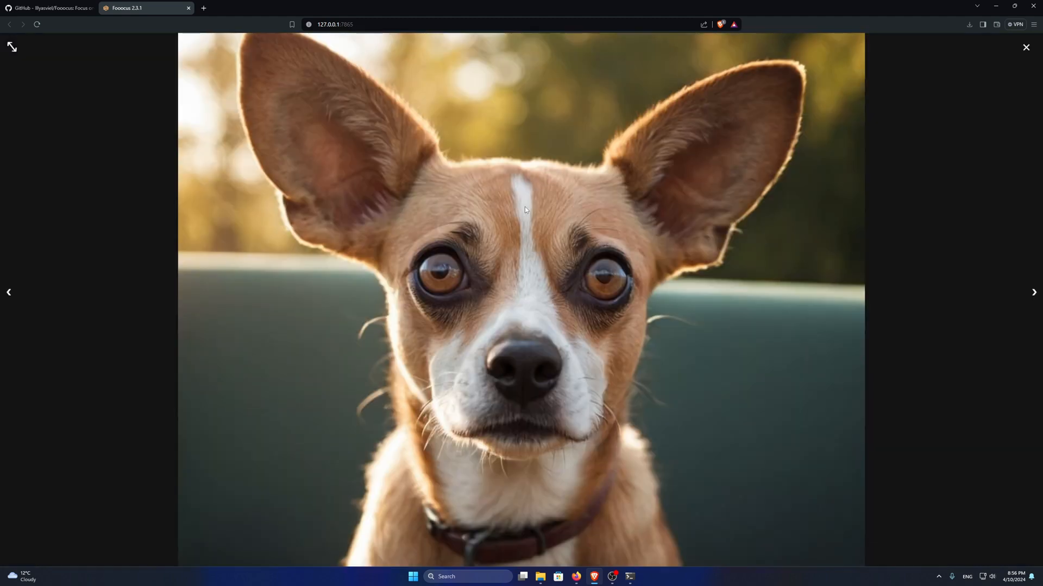
{"action": "left_click", "coordinate": [1026, 48]}
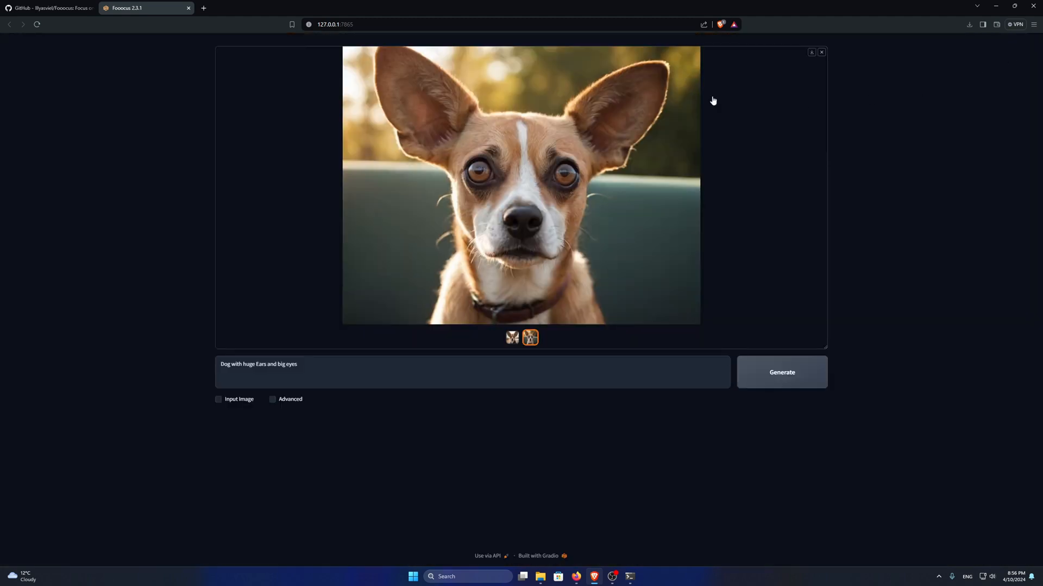
{"action": "left_click", "coordinate": [768, 66]}
Replace the prompt with "elf in forest eating fish", generate the images and view the second result.
{"action": "left_click_drag", "start_coordinate": [347, 367], "coordinate": [152, 359]}
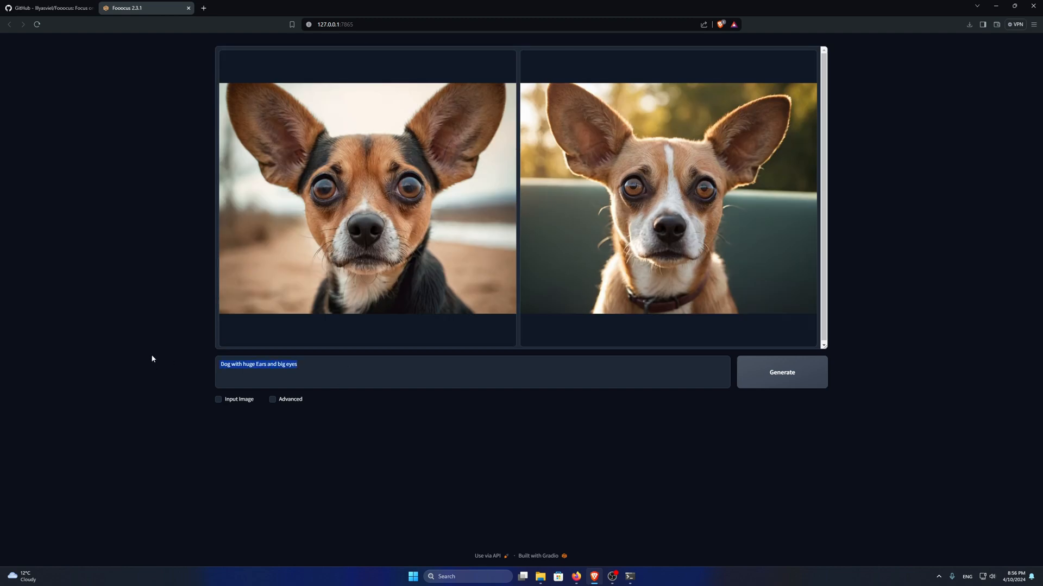
{"action": "type", "text": "elf in forr"}
{"action": "key", "text": "BackSpace"}
{"action": "type", "text": "est eating fish"}
{"action": "left_click", "coordinate": [754, 368]}
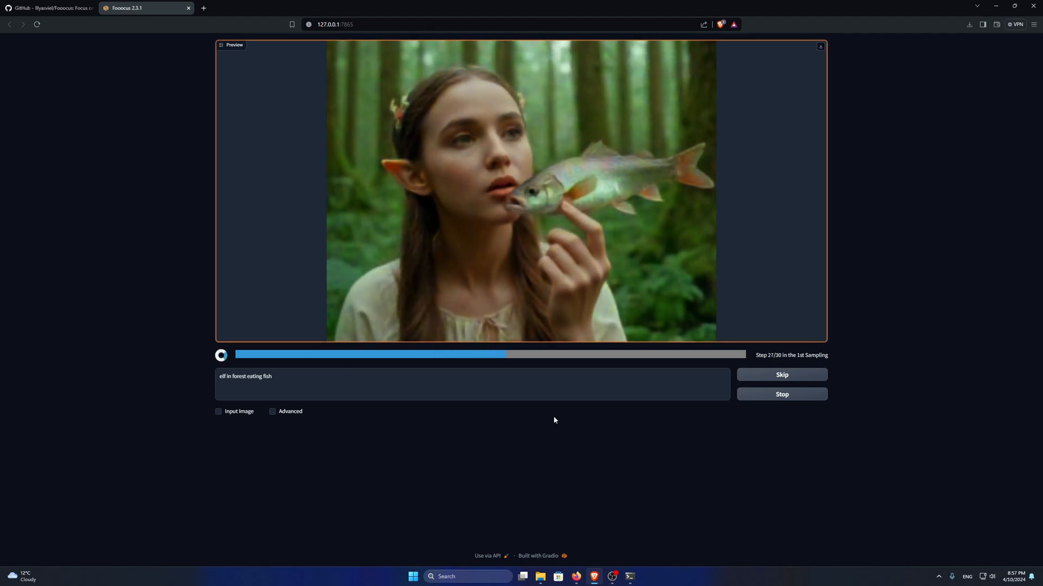
{"action": "left_click", "coordinate": [821, 47]}
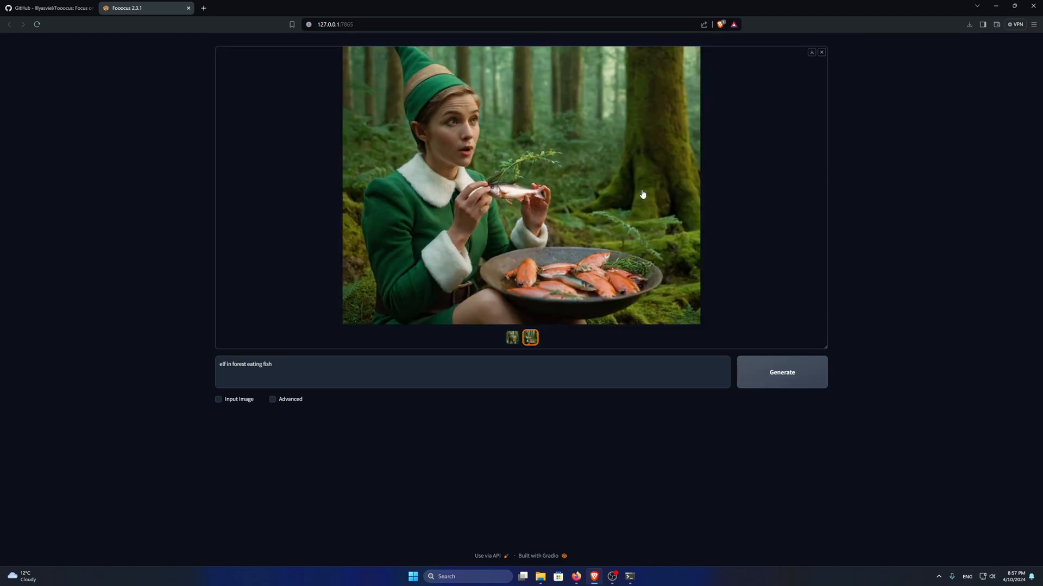
{"action": "left_click", "coordinate": [642, 194]}
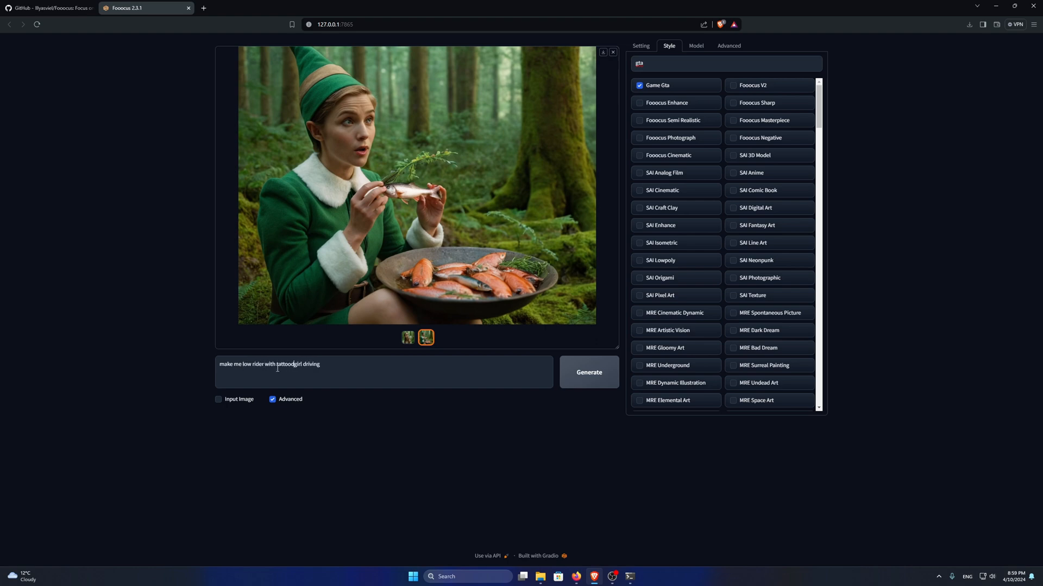
Generate images for "make me low rider with girl driving" in the Game Gta style and view the first result enlarged.
{"action": "left_click", "coordinate": [580, 373]}
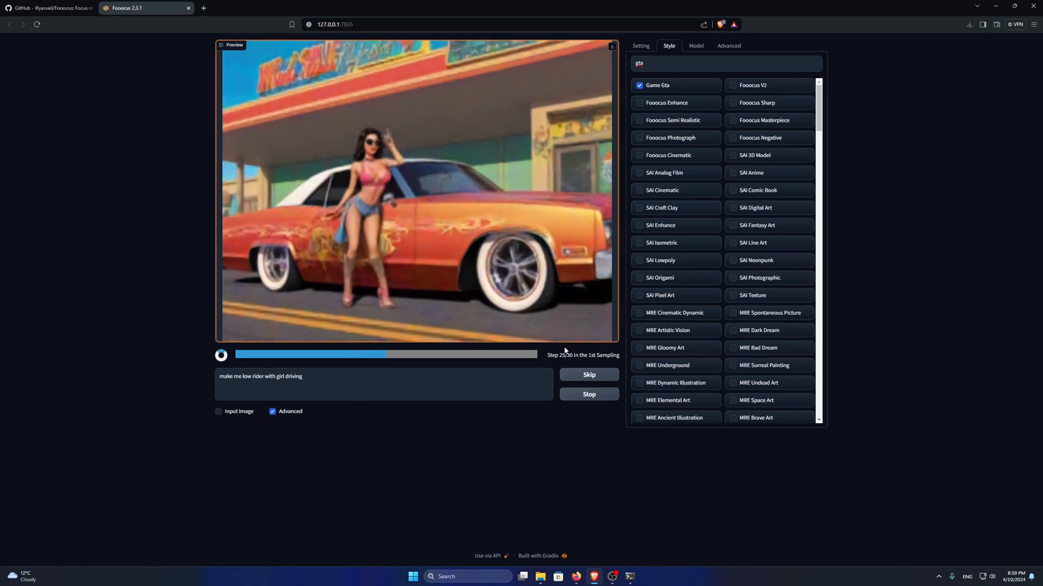
{"action": "left_click", "coordinate": [482, 89]}
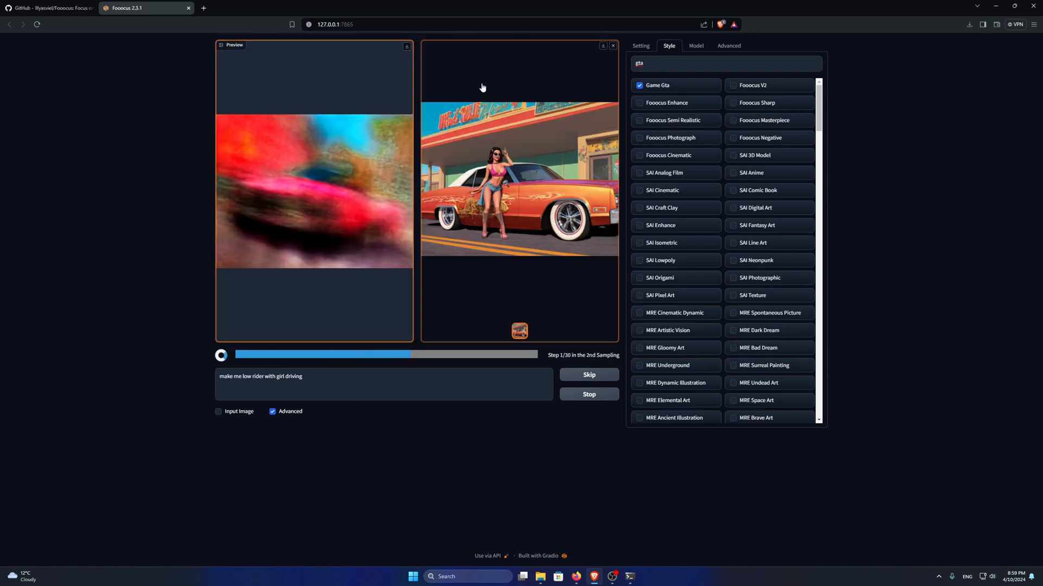
{"action": "left_click", "coordinate": [482, 89]}
{"action": "left_click", "coordinate": [1024, 47]}
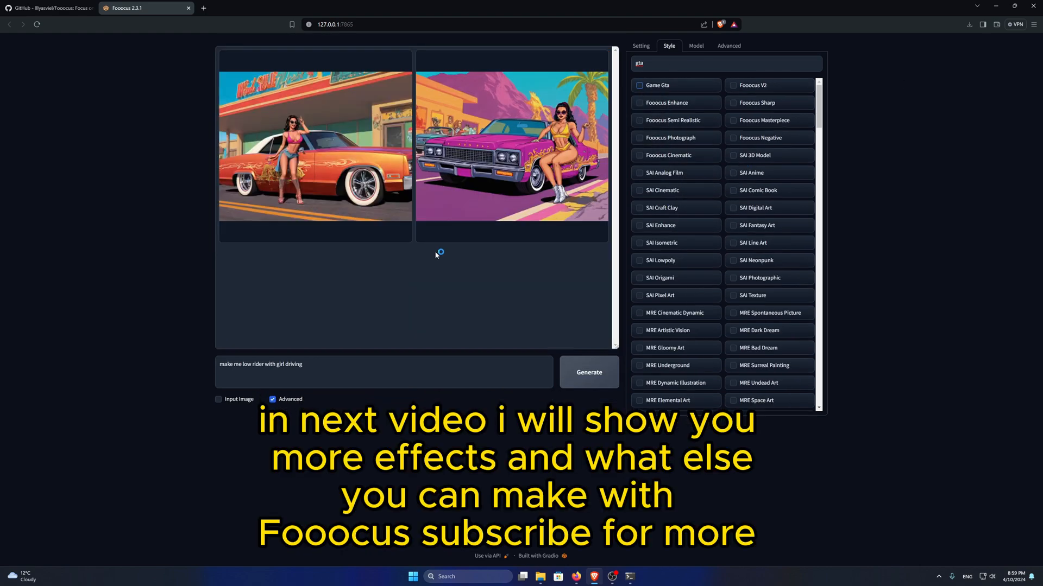
Return to the gallery of low-rider images and select the "gta" text in the style search.
{"action": "left_click", "coordinate": [613, 52]}
{"action": "left_click_drag", "start_coordinate": [647, 64], "coordinate": [600, 69]}
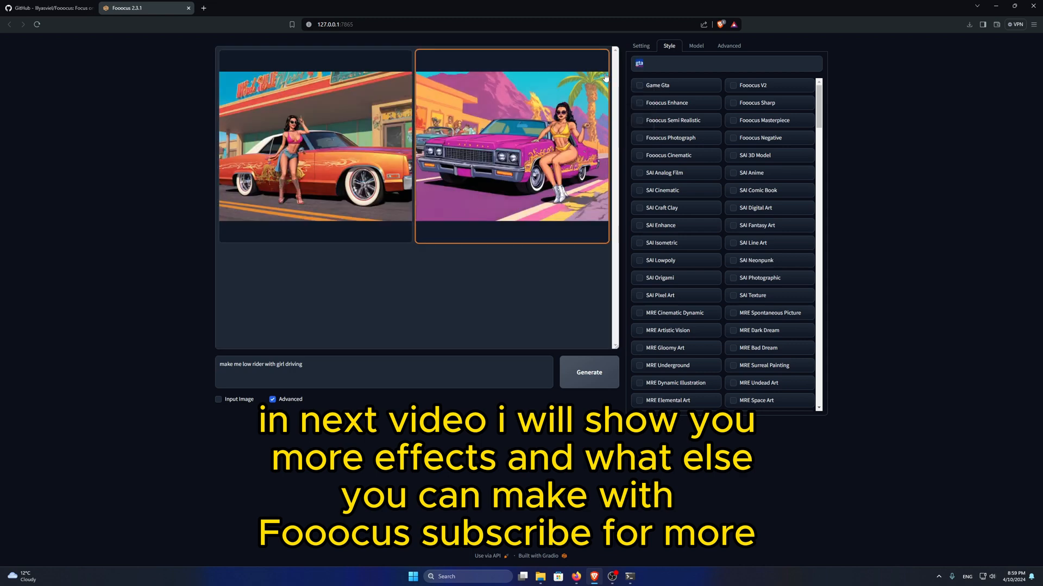